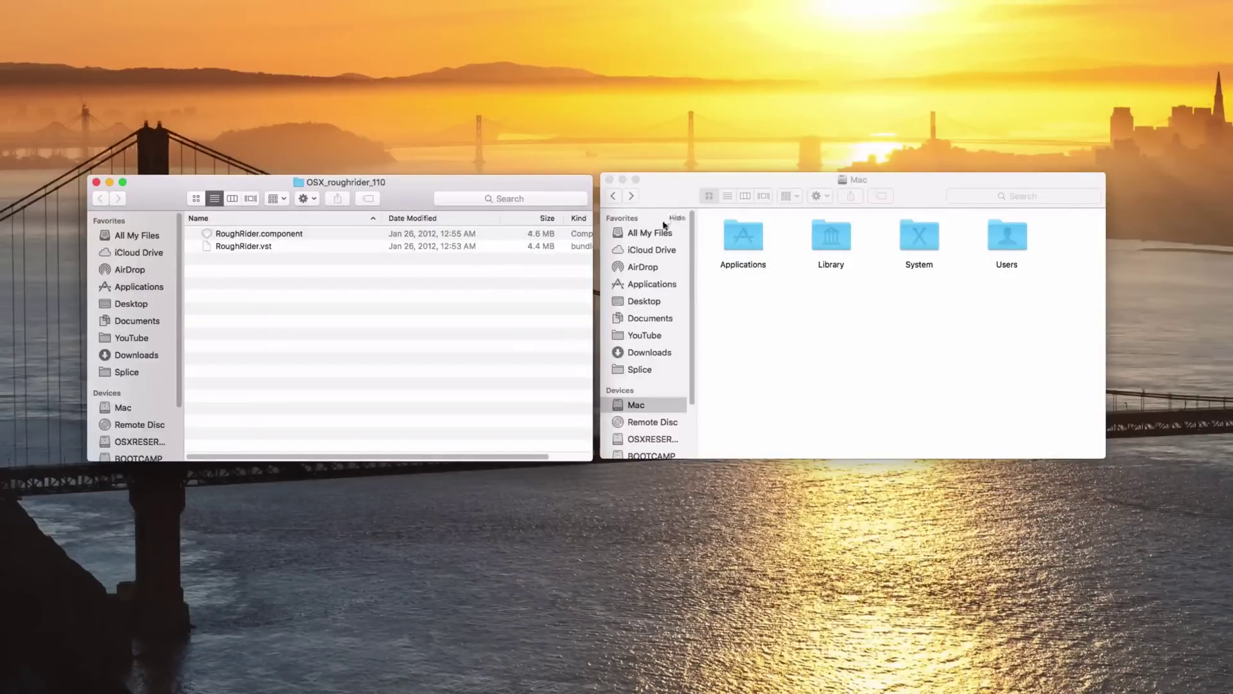
Step: In the Mac drive window, navigate into Library > Audio > Plug-Ins > Components
click(809, 289)
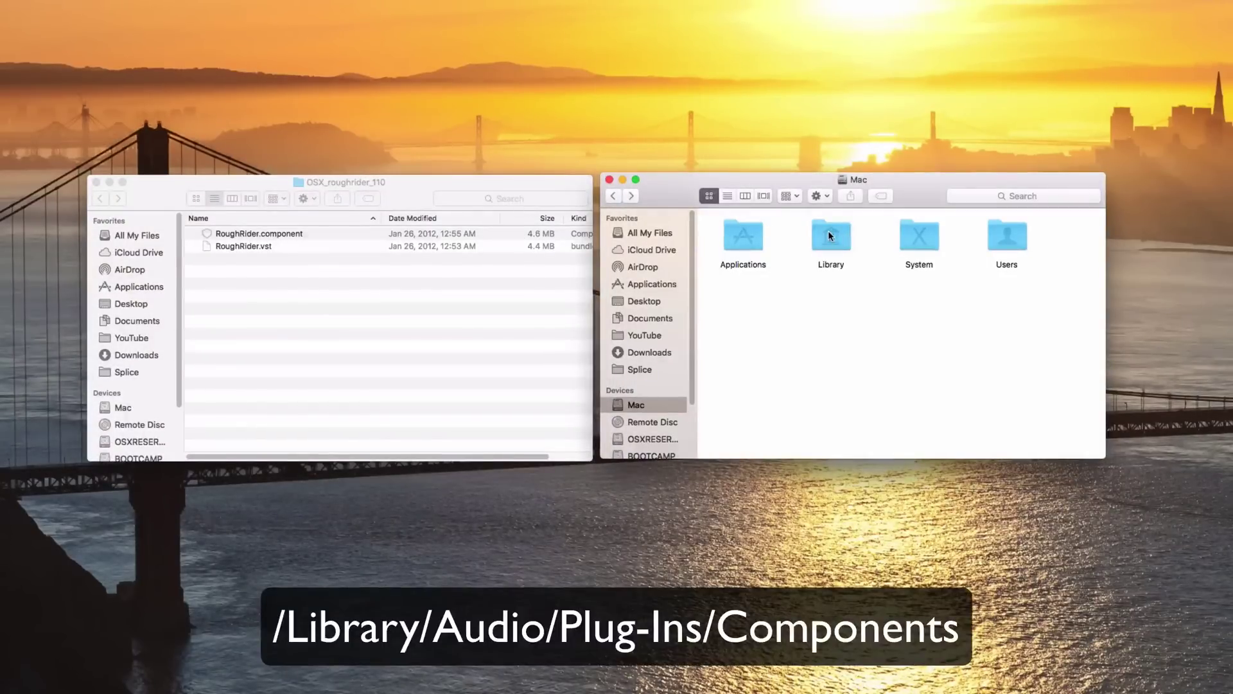
double_click(828, 233)
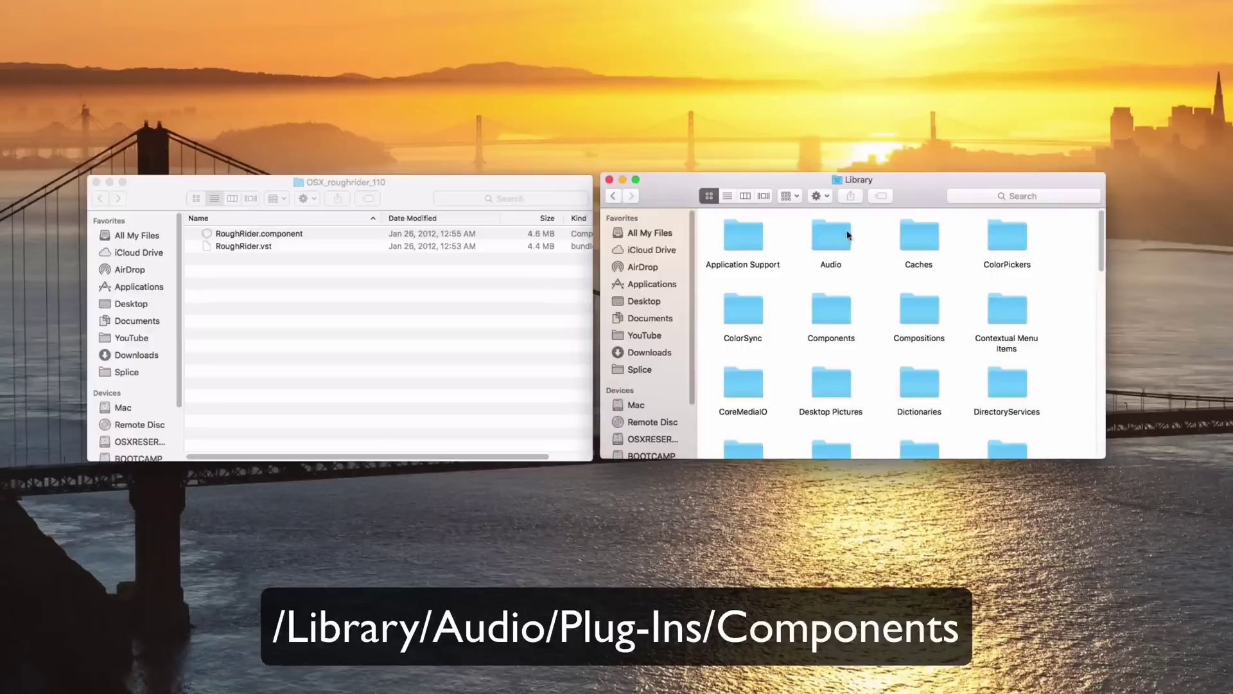
double_click(831, 236)
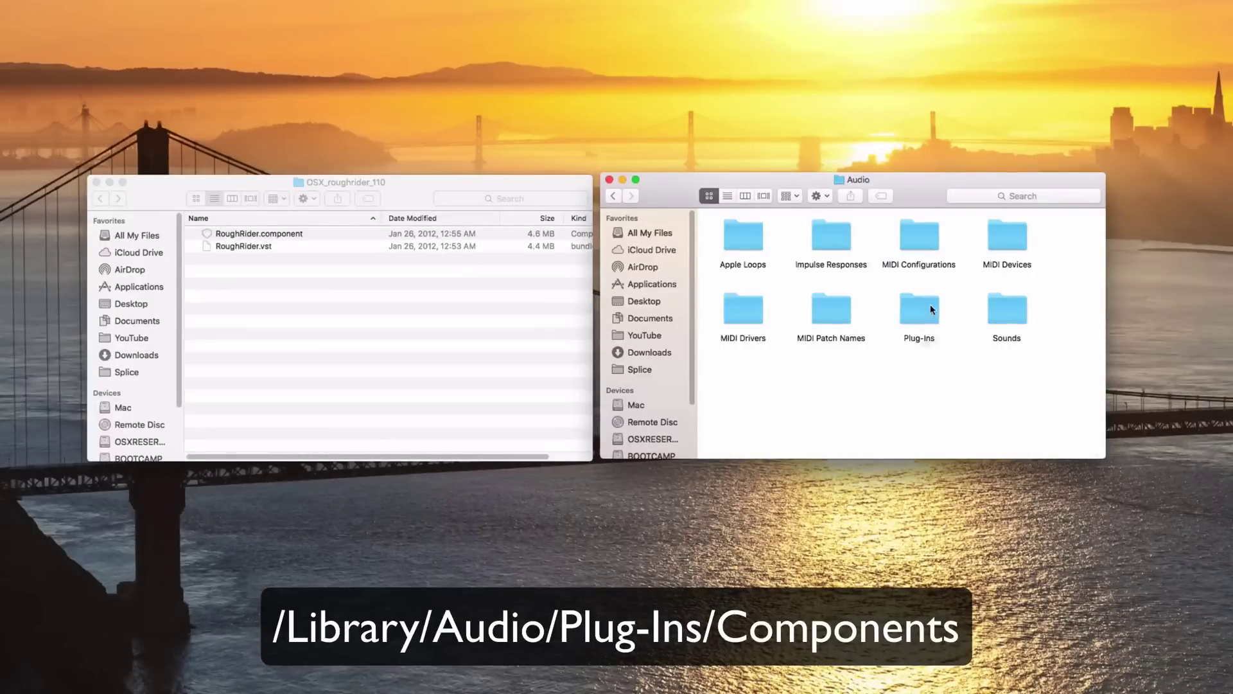
double_click(920, 312)
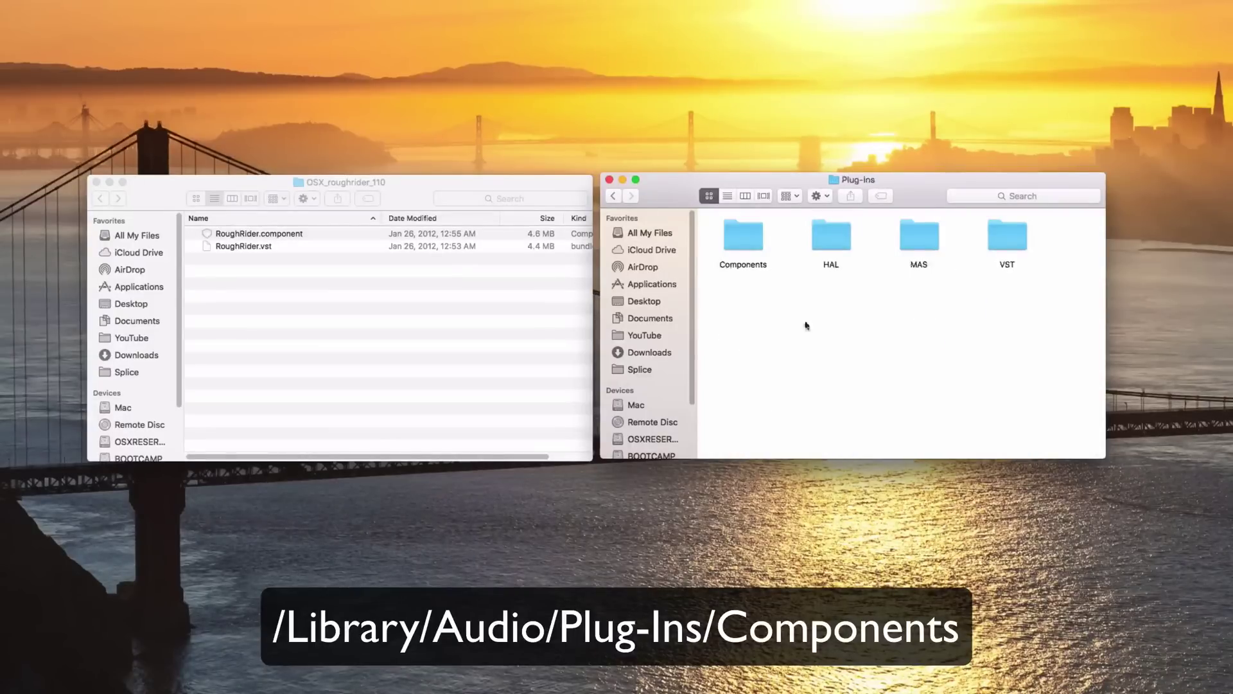
click(751, 231)
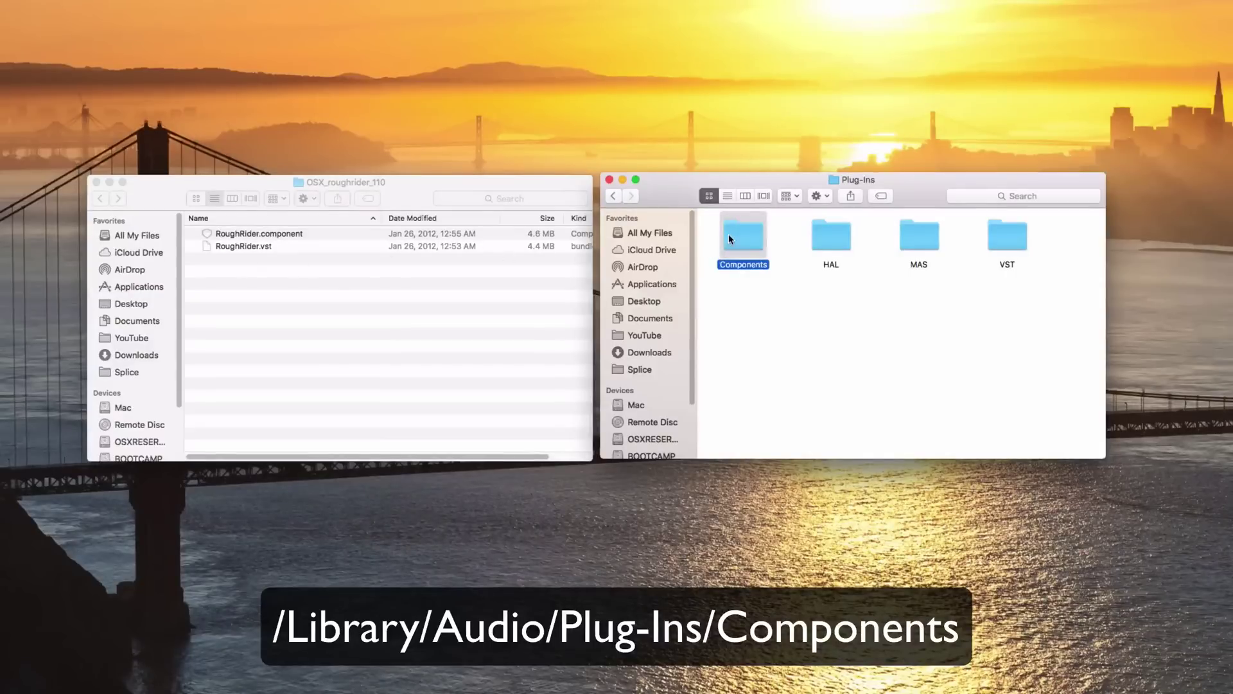
double_click(729, 234)
Step: Move RoughRider.component into the Components folder, authorising with the admin password
click(258, 233)
drag(259, 233, 617, 265)
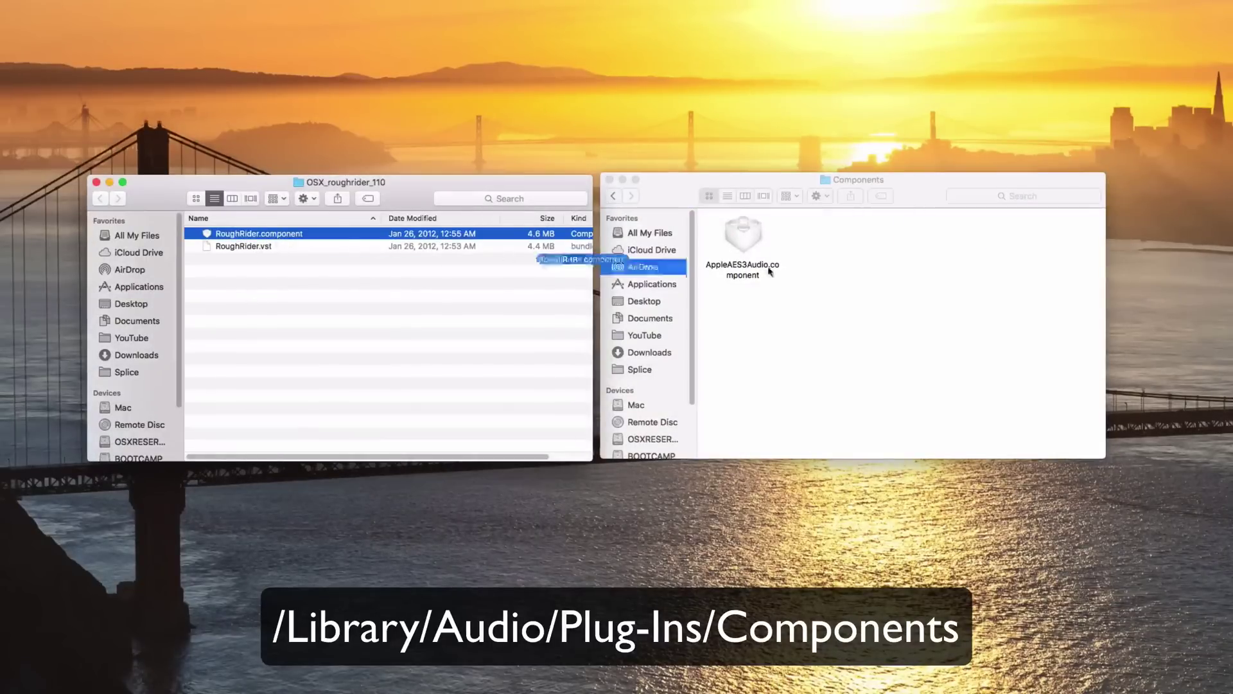
drag(769, 273, 867, 268)
click(655, 175)
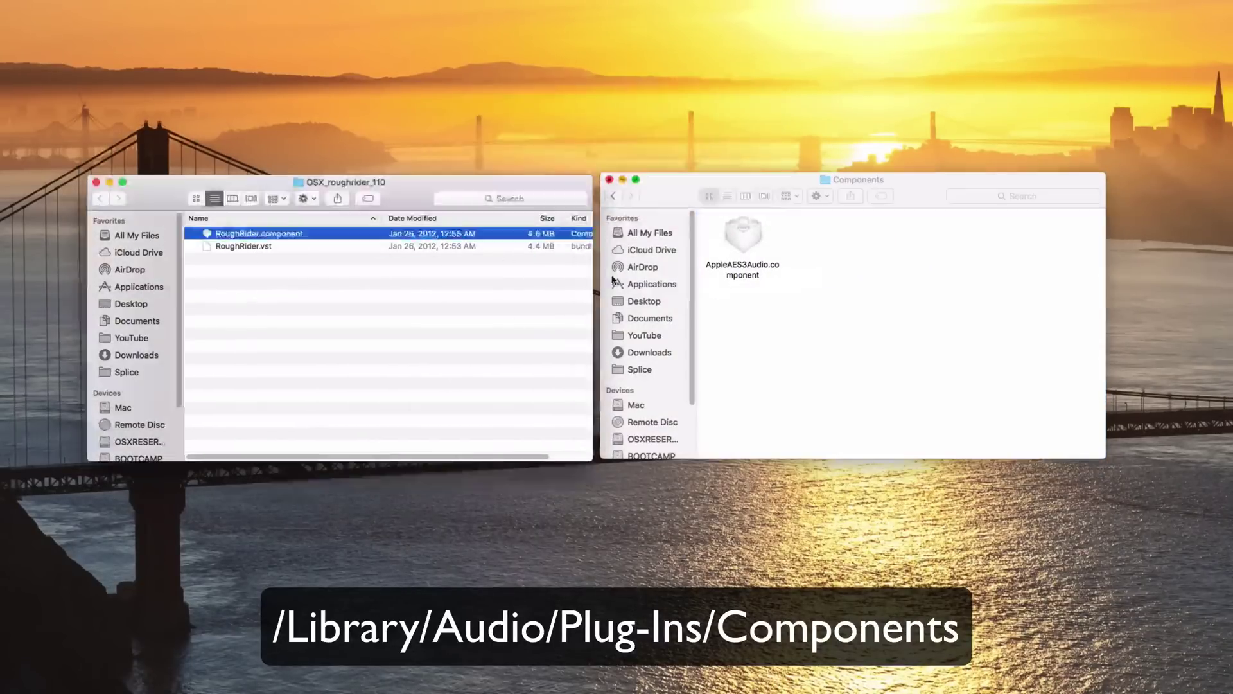
text(•••••••)
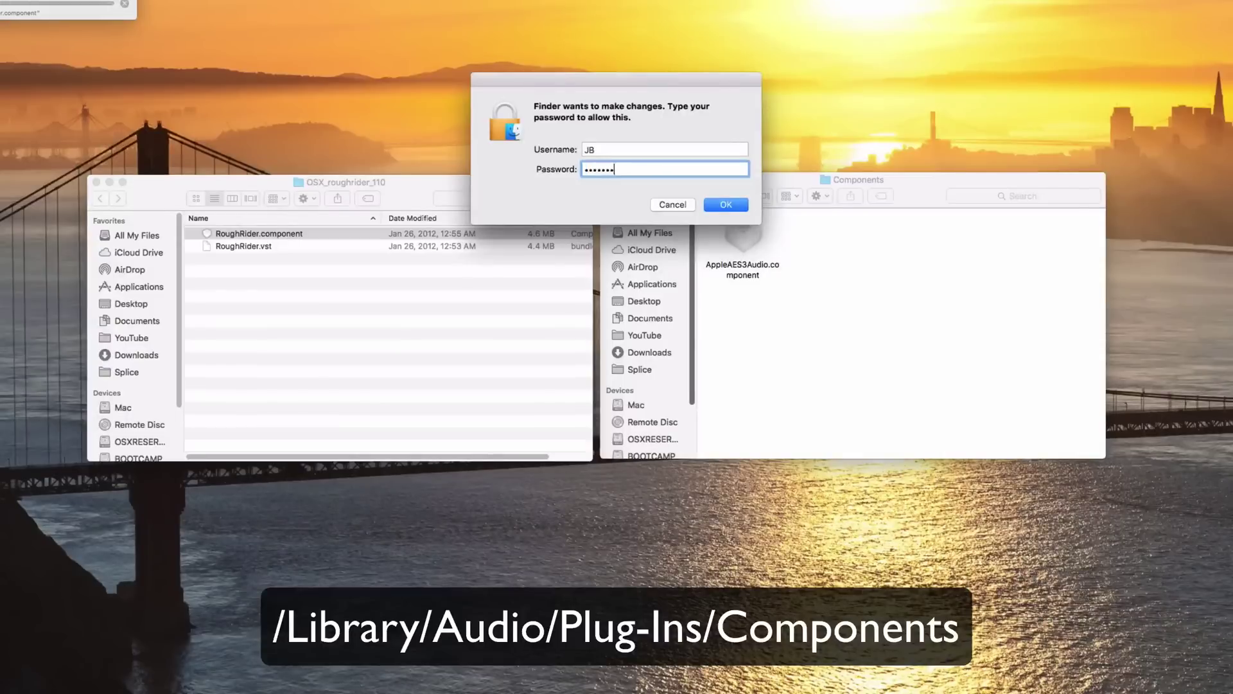
key(Return)
Step: Clean up the Components folder icons, then start an empty Logic Pro X project
right_click(842, 249)
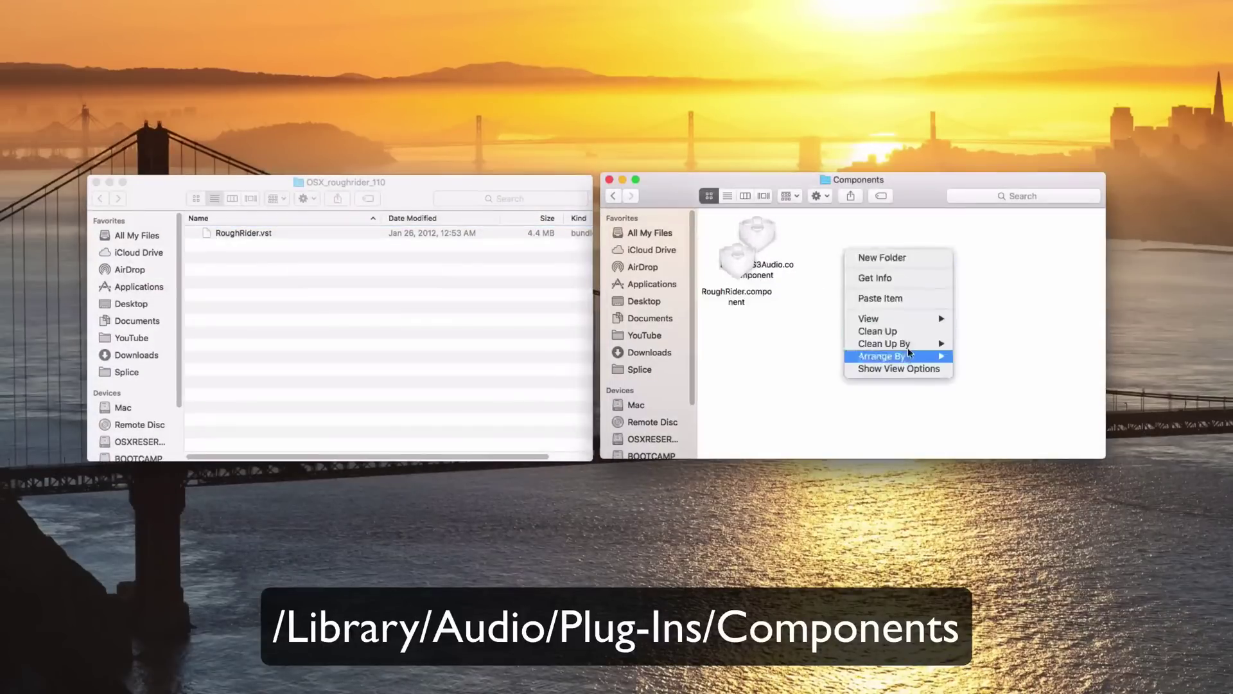
click(975, 349)
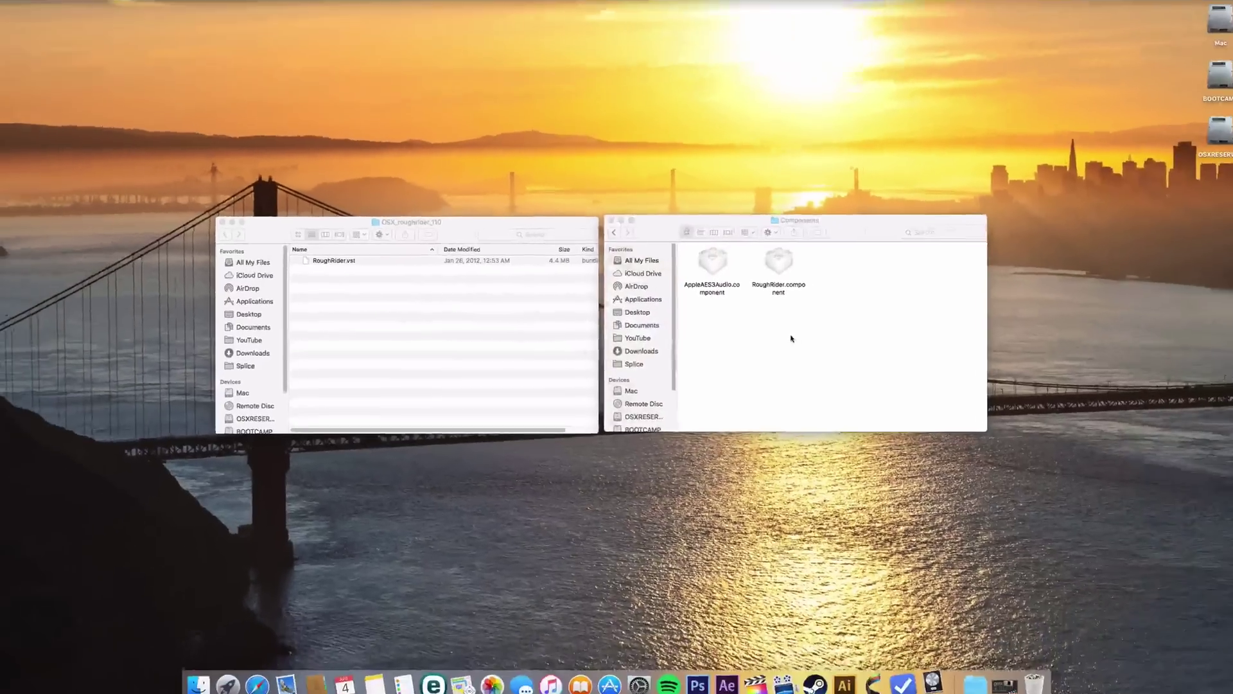
click(923, 674)
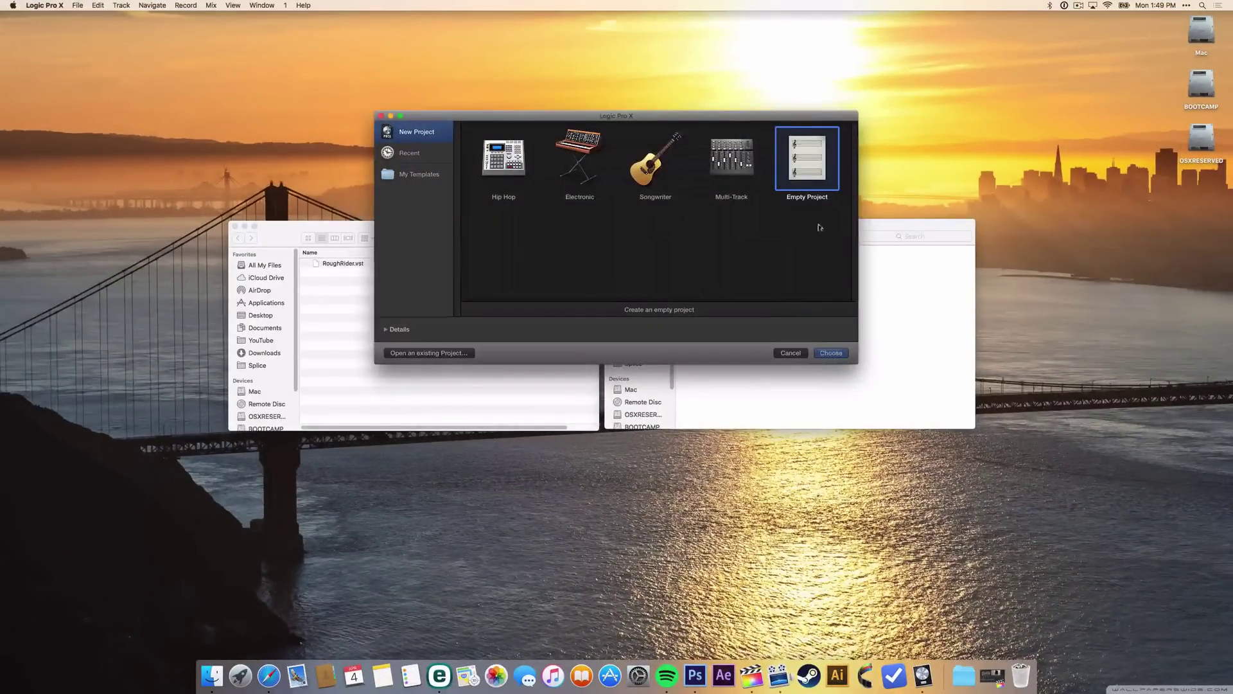
double_click(812, 178)
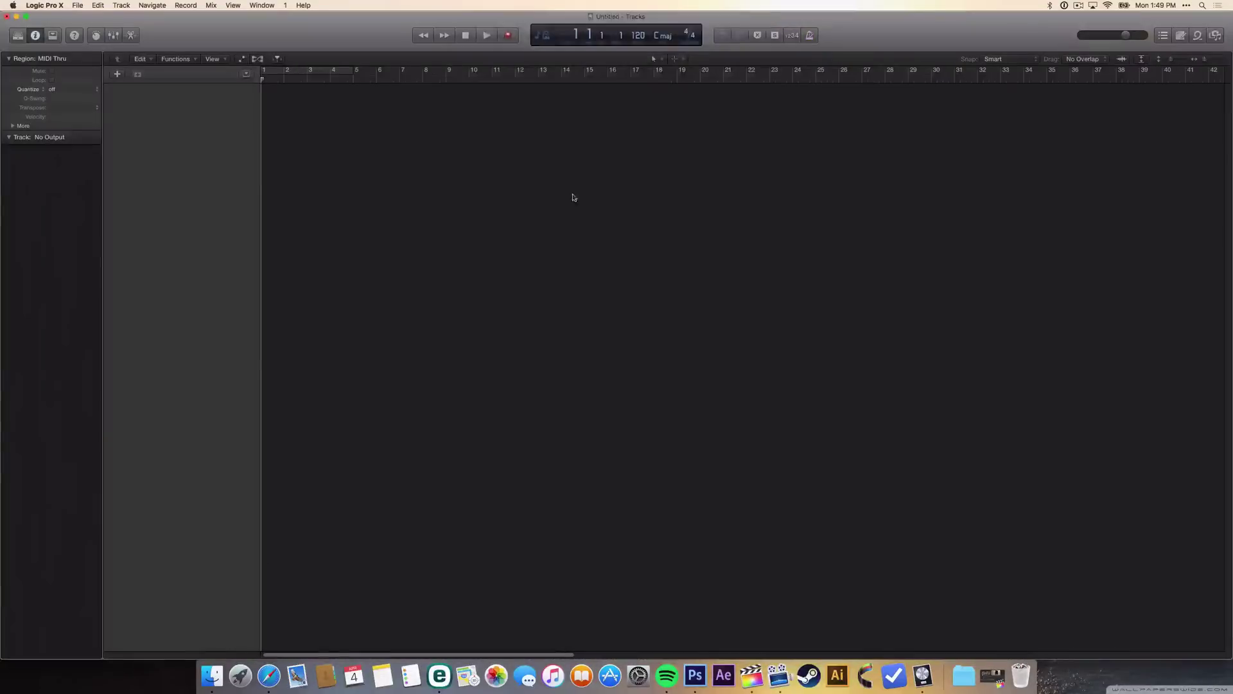
Step: Create the new software instrument track from the New Tracks dialog
click(740, 168)
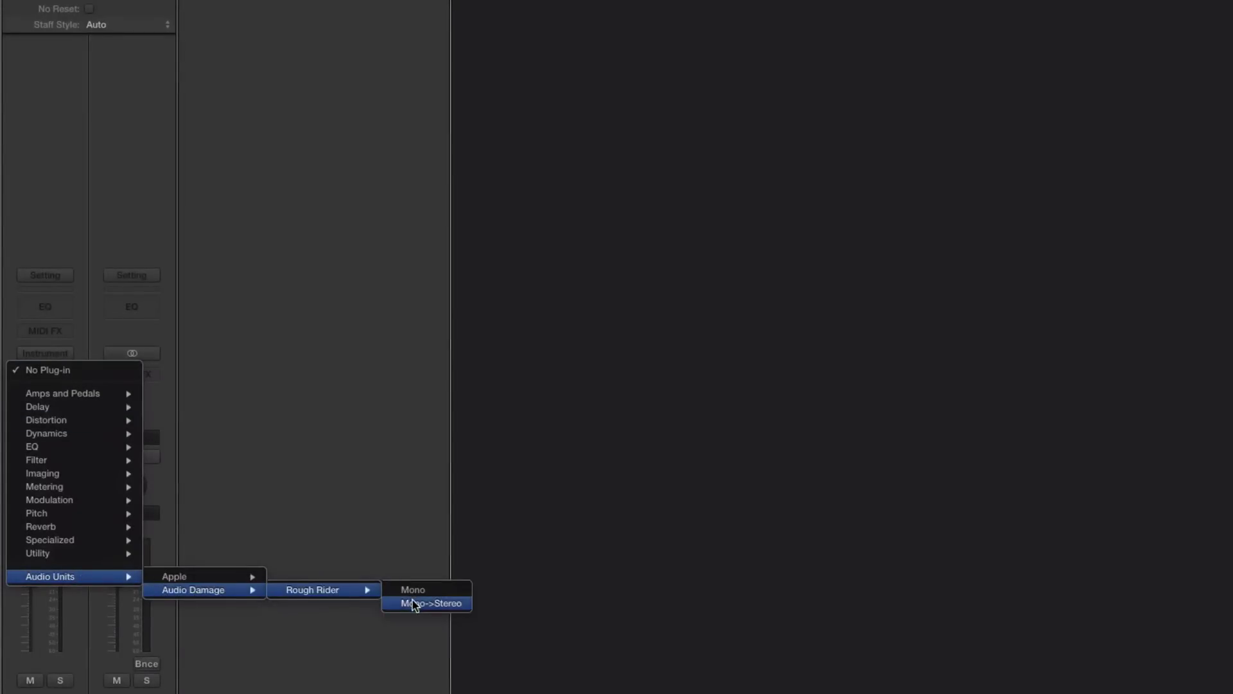
Step: Insert Rough Rider's Mono->Stereo version on the Inst 1 track
click(414, 603)
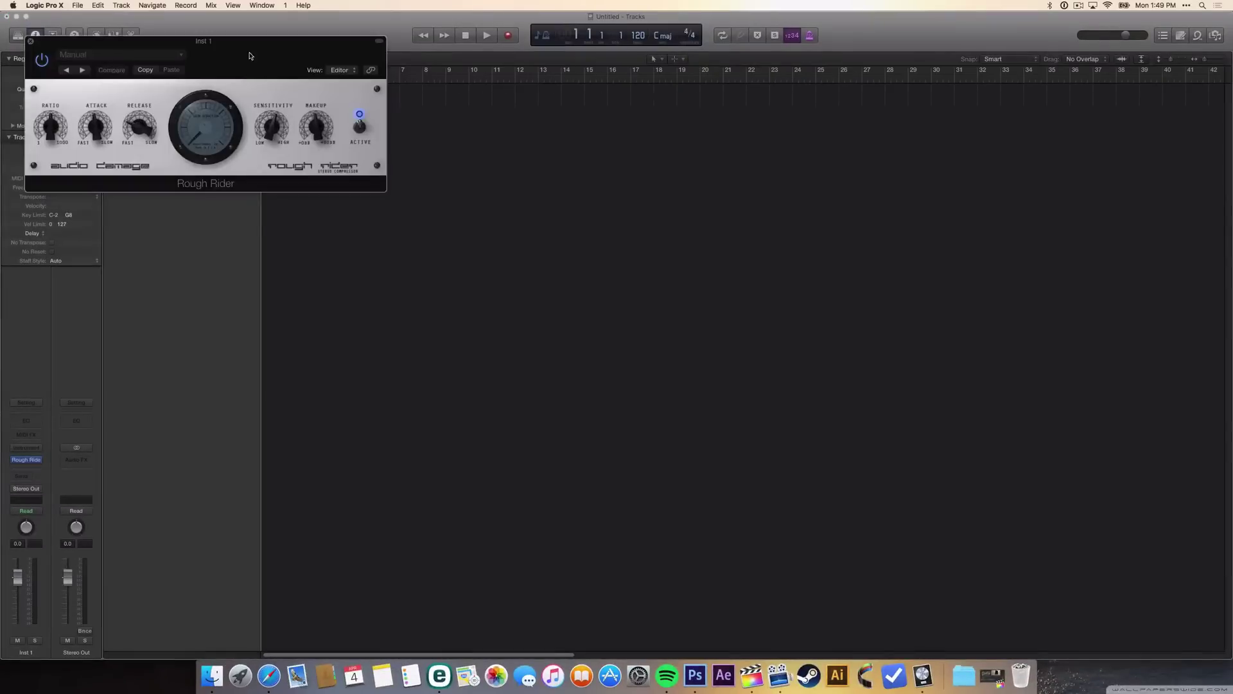